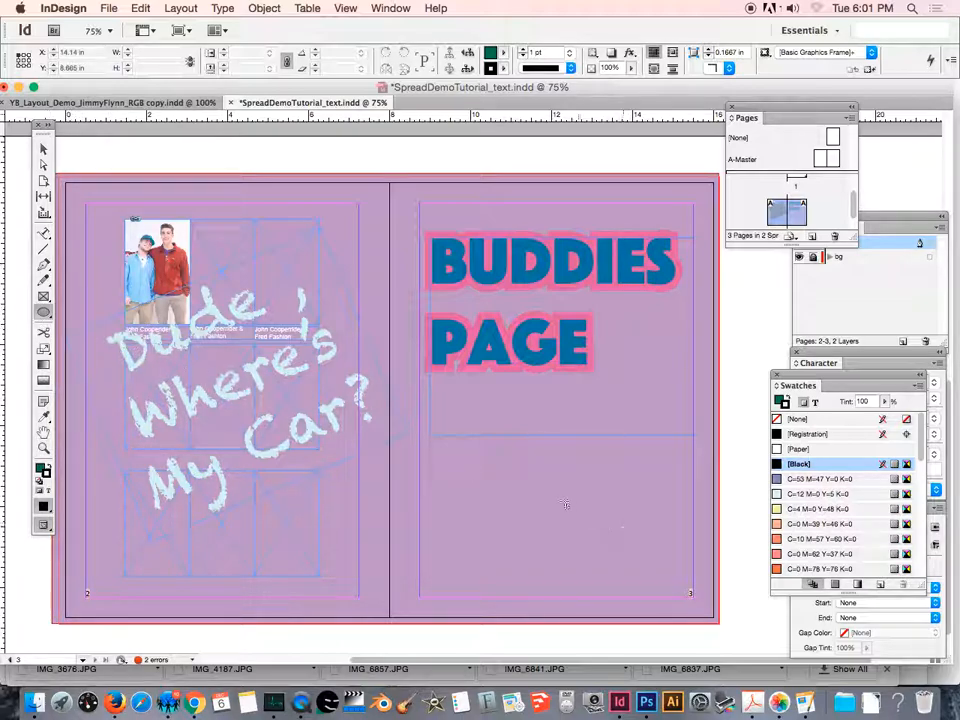
- Draw an ellipse below the BUDDIES PAGE title and widen it to about 6.5 by 2.36 in, matching the title frame's width
drag(471, 460, 683, 557)
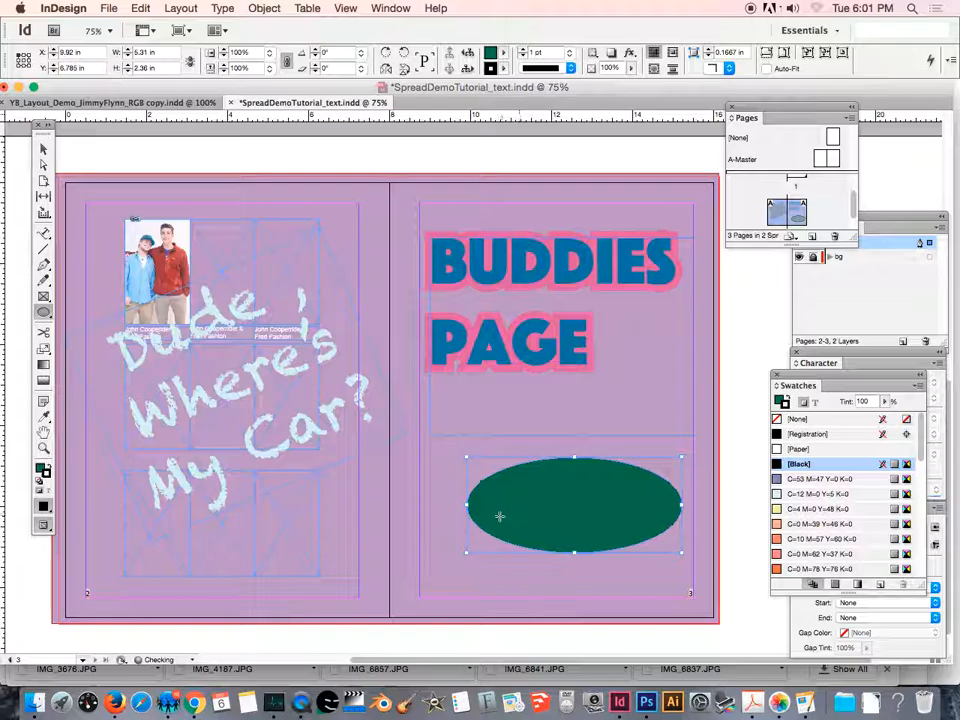
drag(467, 507, 437, 506)
click(610, 216)
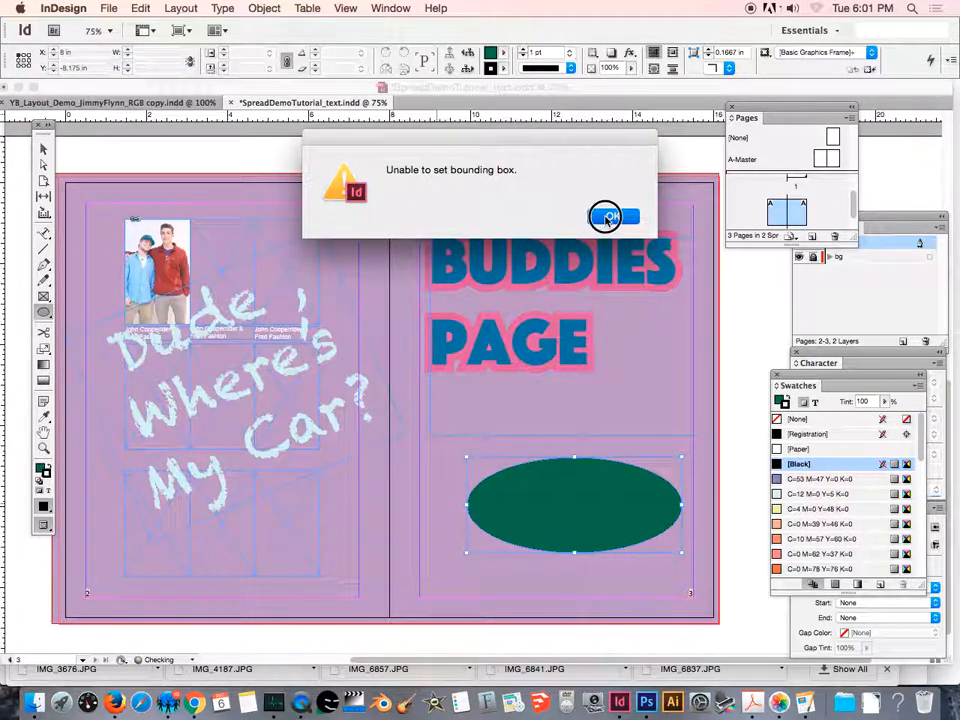
click(42, 150)
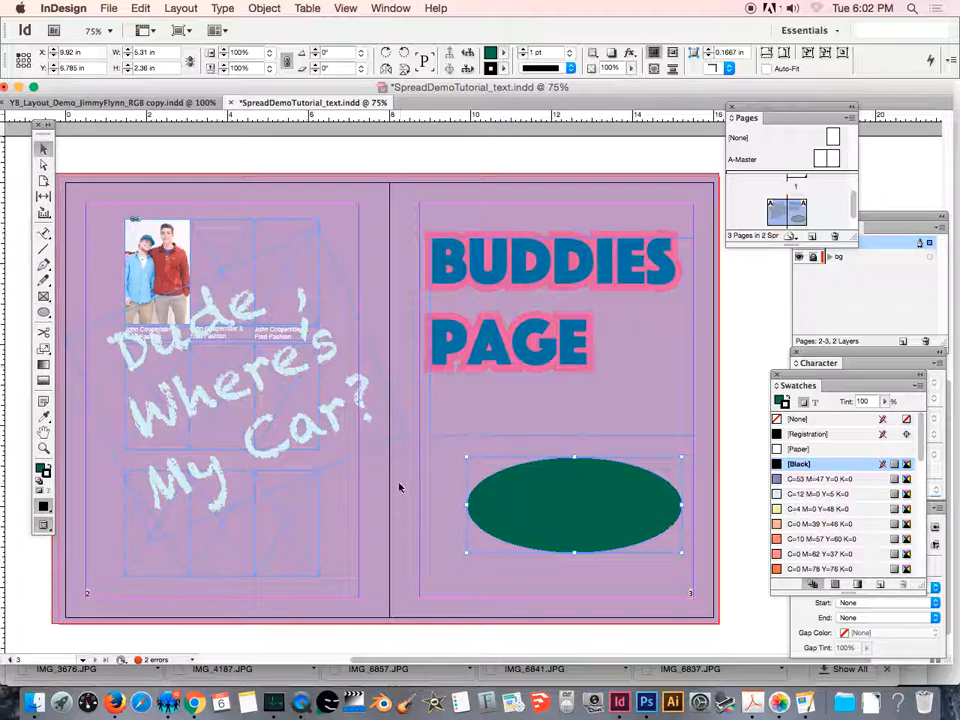
drag(467, 506, 431, 506)
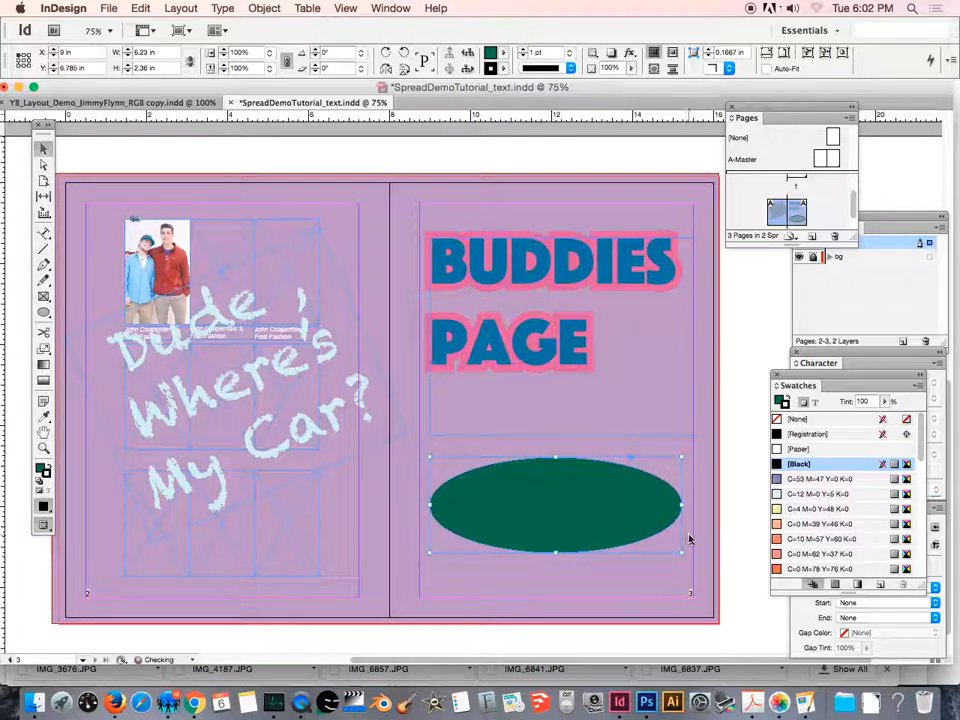
drag(680, 506, 692, 506)
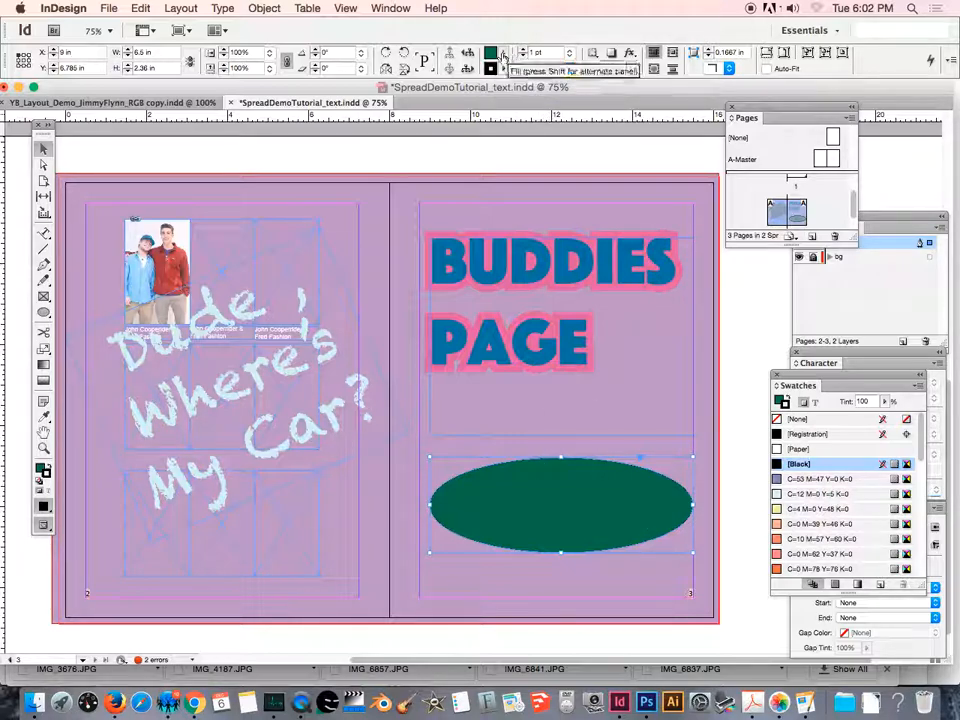
- Set both the fill and the stroke of the ellipse to None and deselect it
click(503, 53)
scroll(550, 115, up, 10)
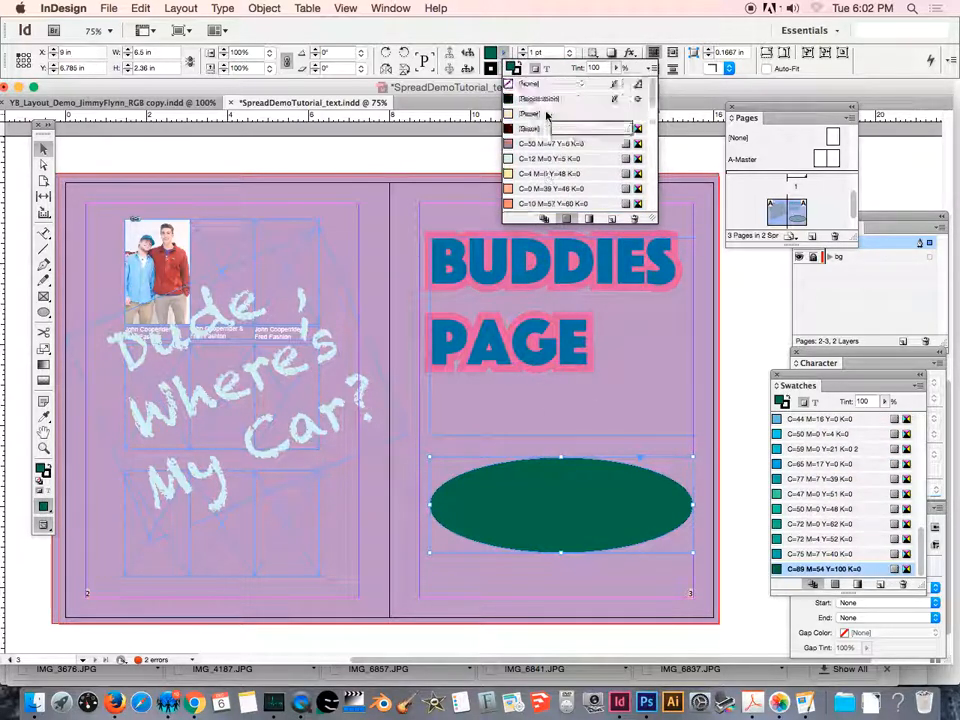
click(518, 84)
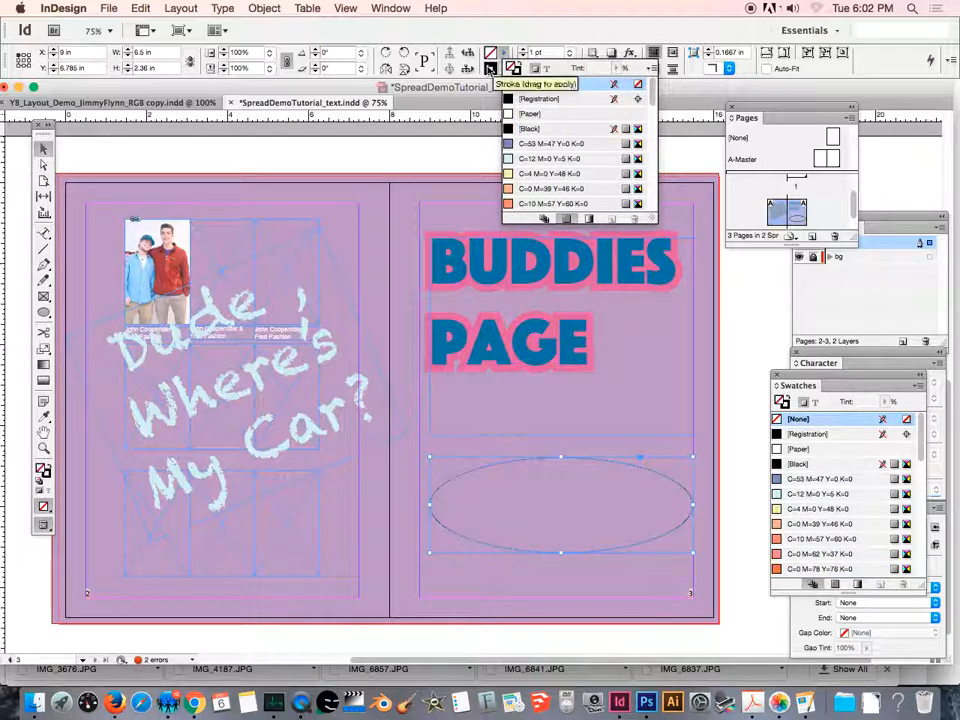
click(505, 71)
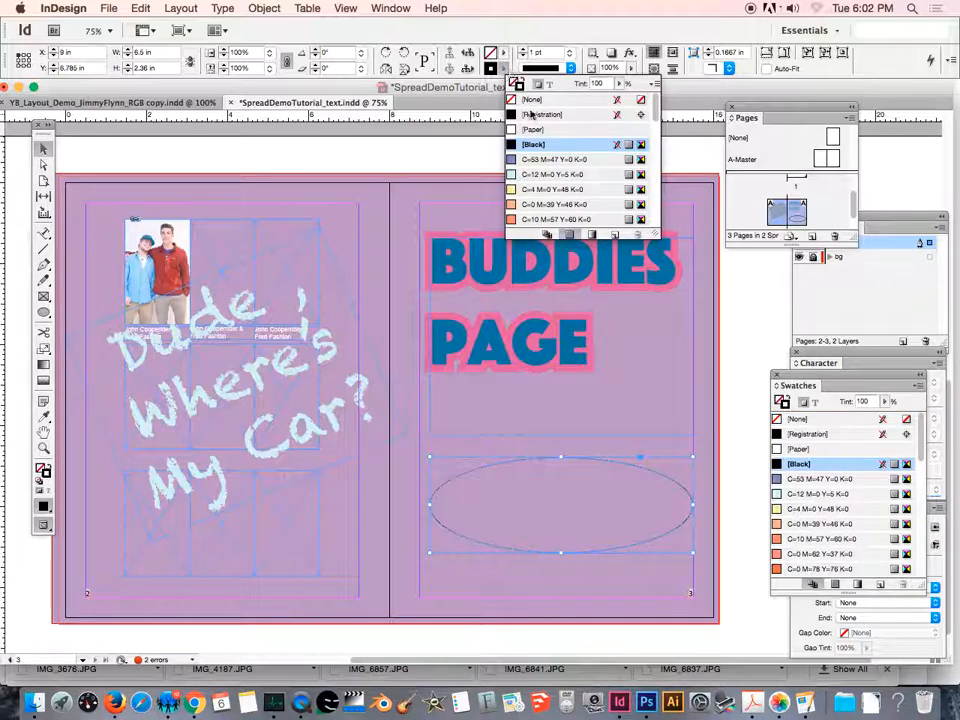
click(528, 100)
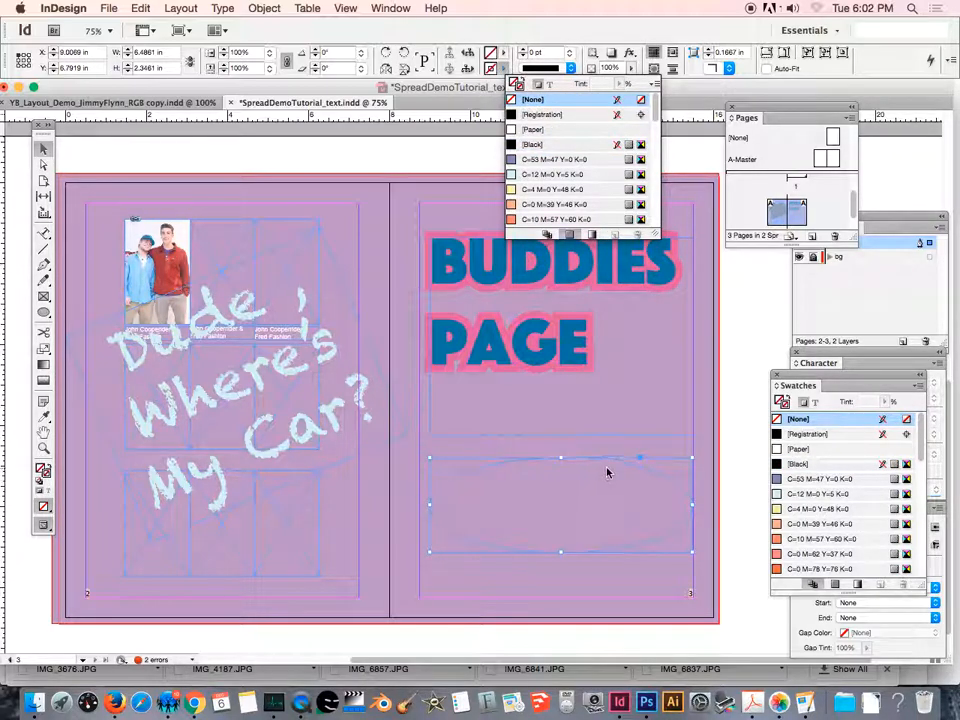
click(571, 484)
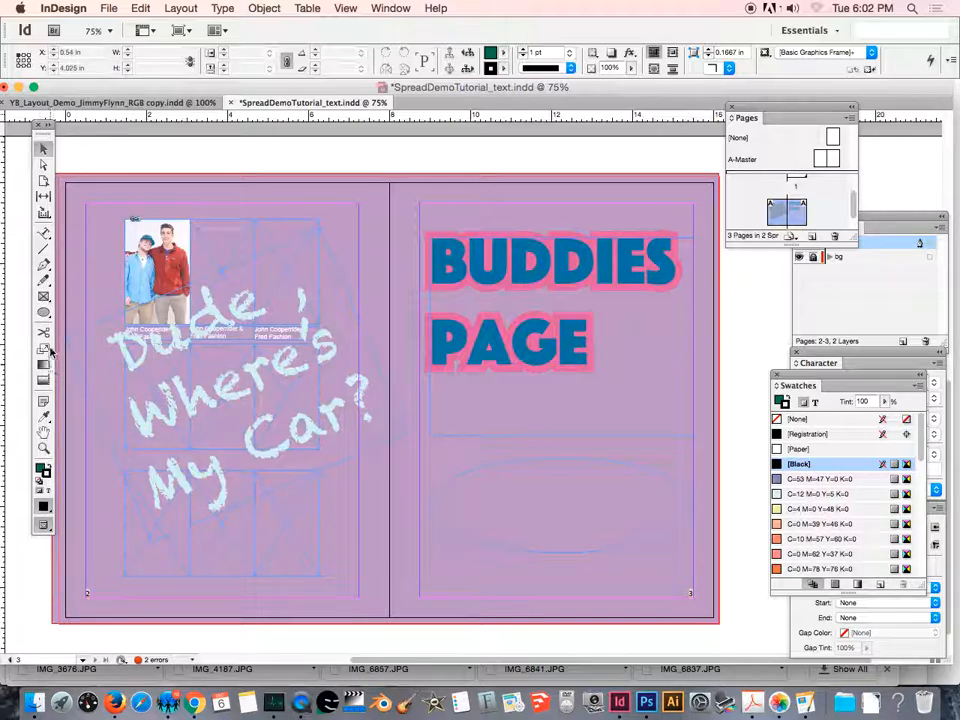
- Add the text "Martha's Vineyard Regional High School" along the ellipse's upper edge with the Type on a Path tool
click(46, 235)
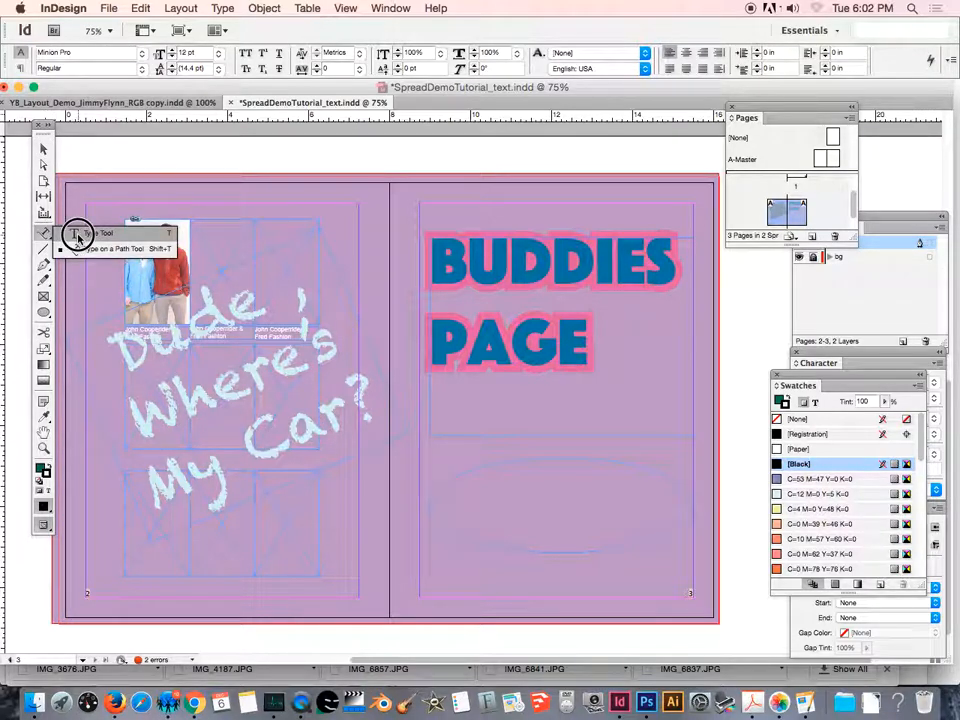
click(78, 236)
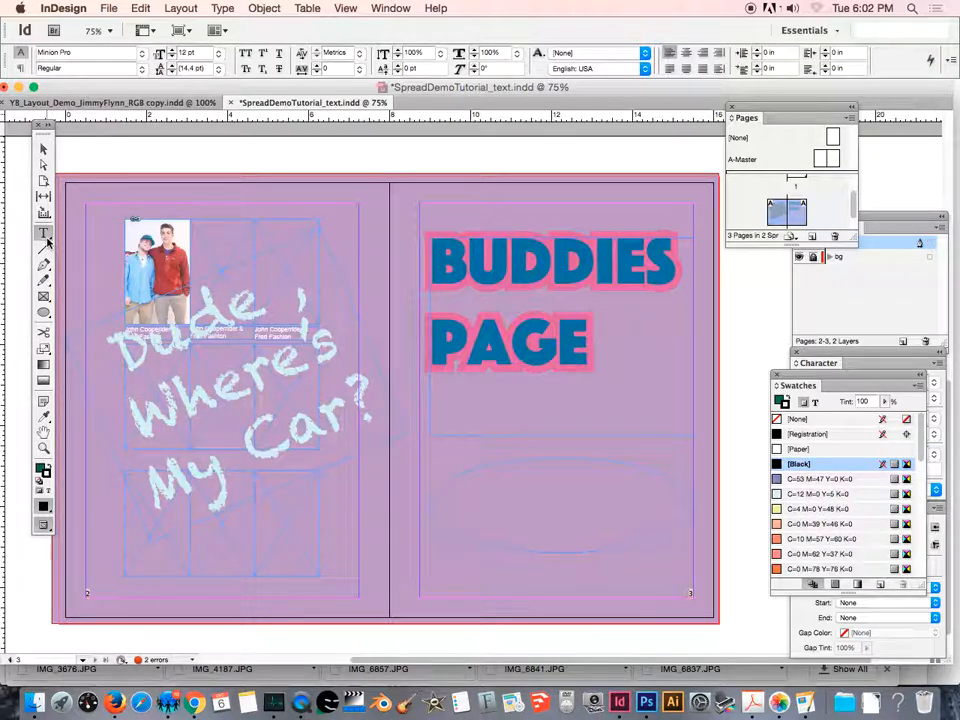
click(46, 237)
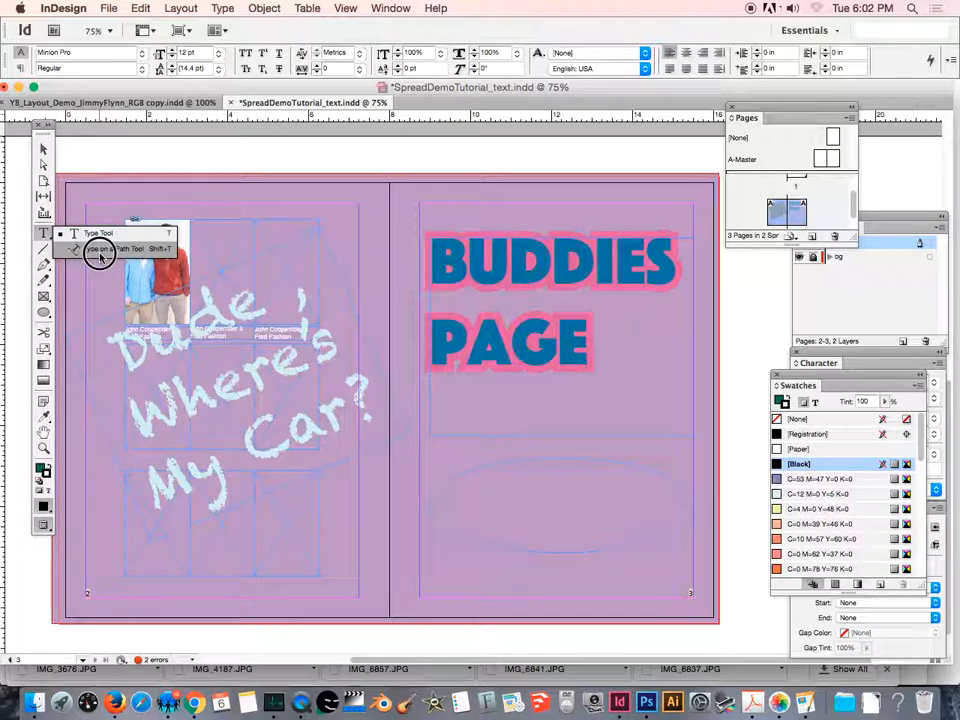
click(100, 250)
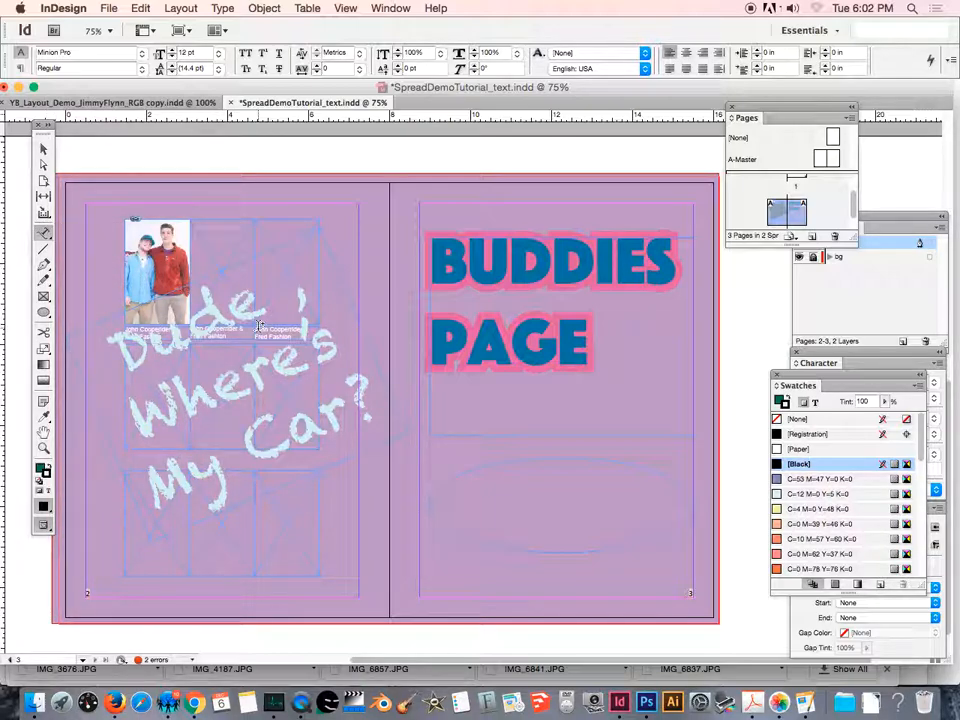
click(460, 473)
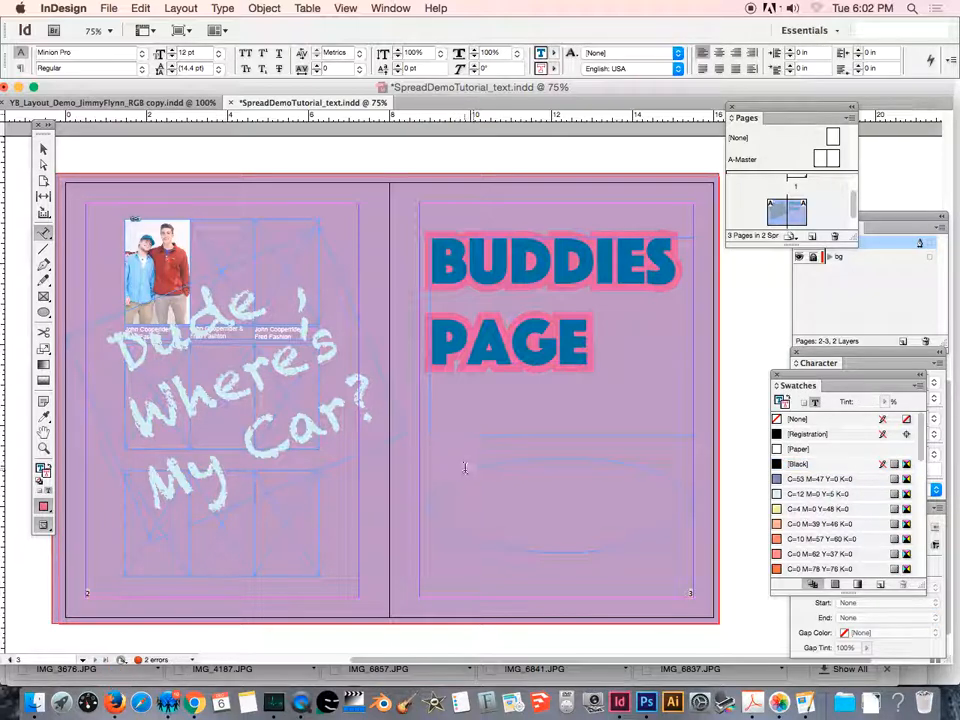
text(Man)
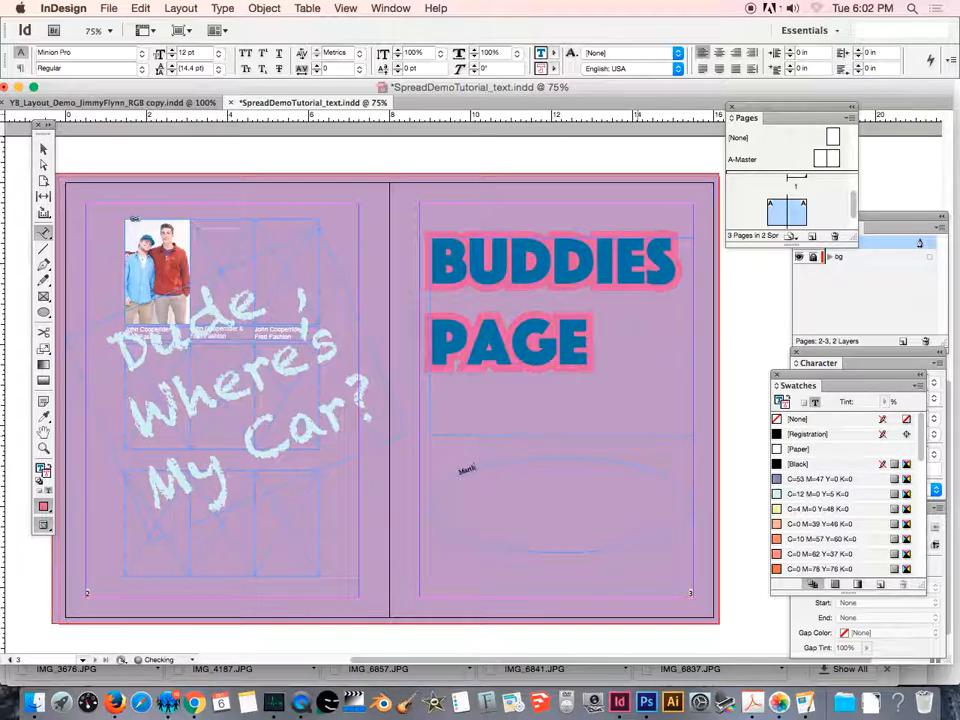
text(thas)
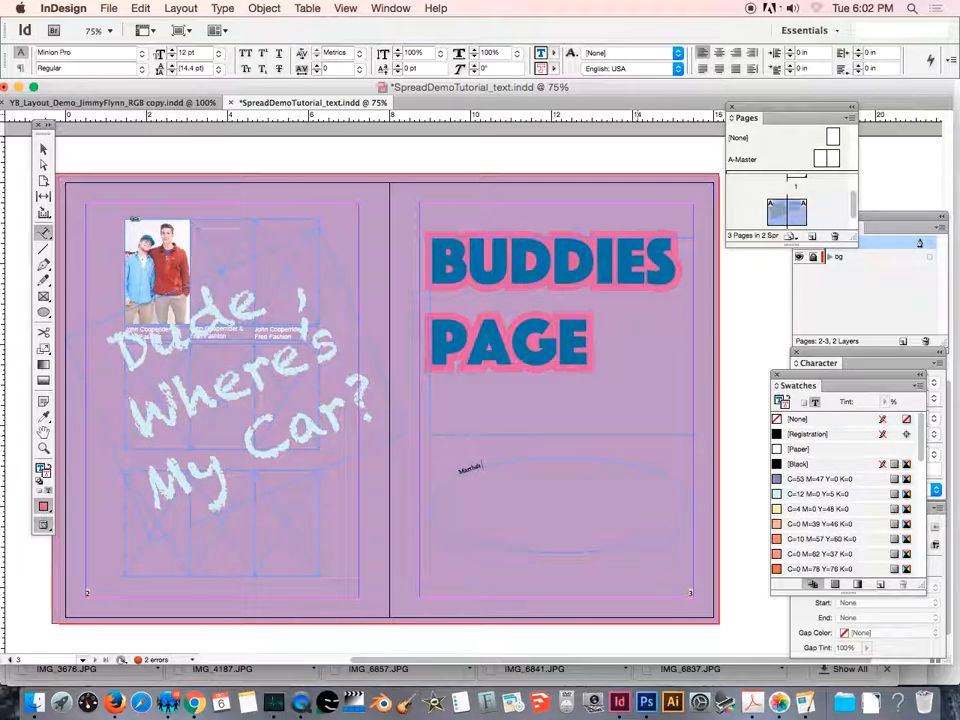
text(Vi)
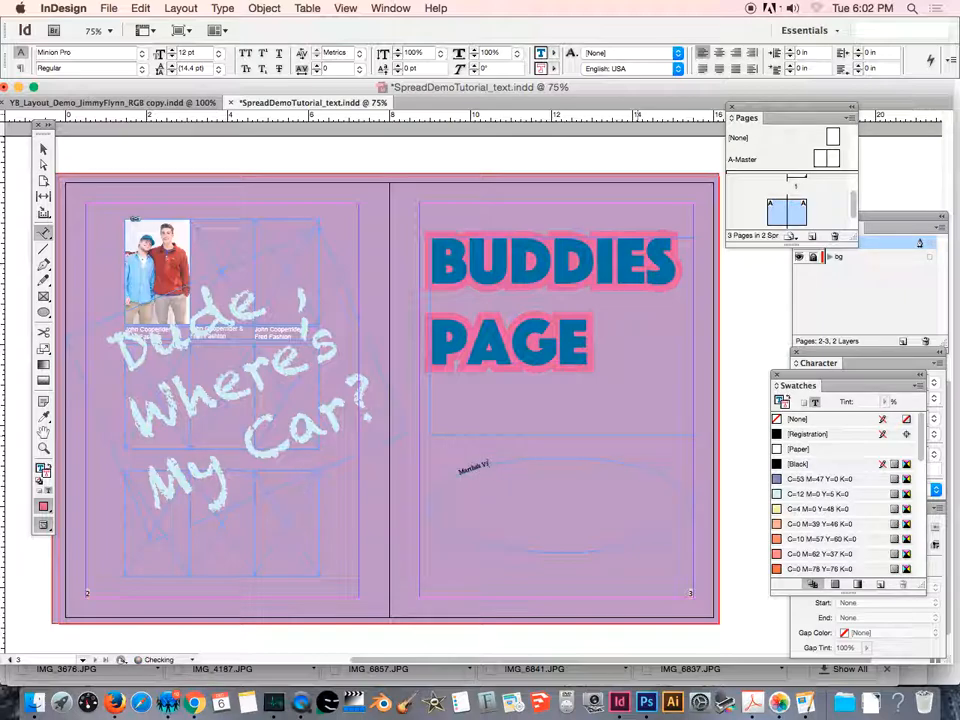
text(neyard B)
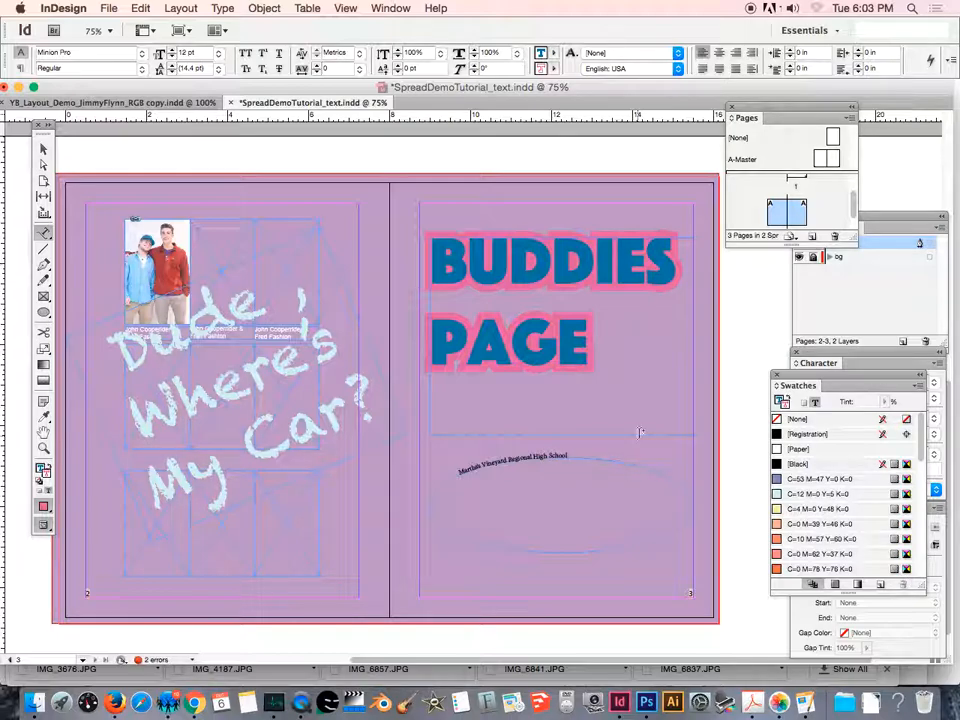
- Format the whole path text at 30 pt in the Apple Casual font
drag(572, 455, 460, 475)
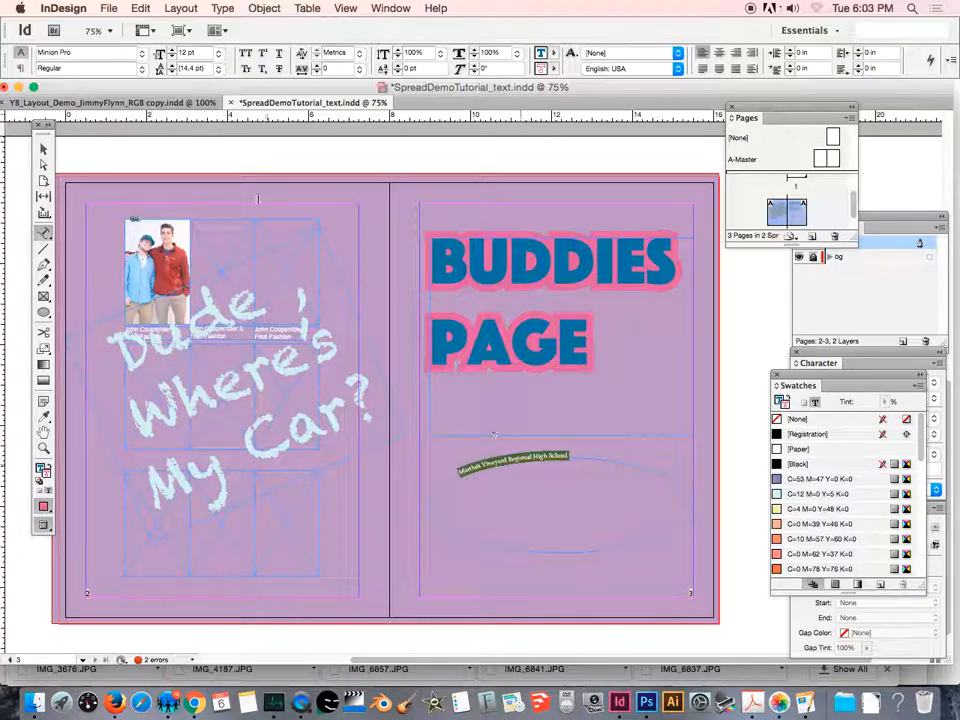
click(219, 52)
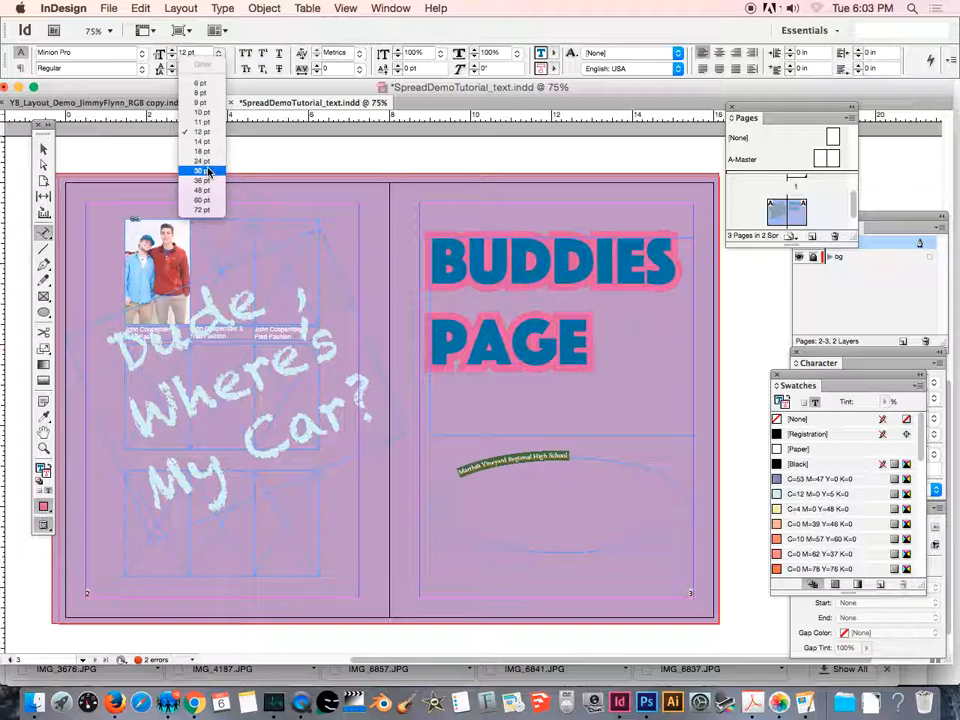
click(206, 162)
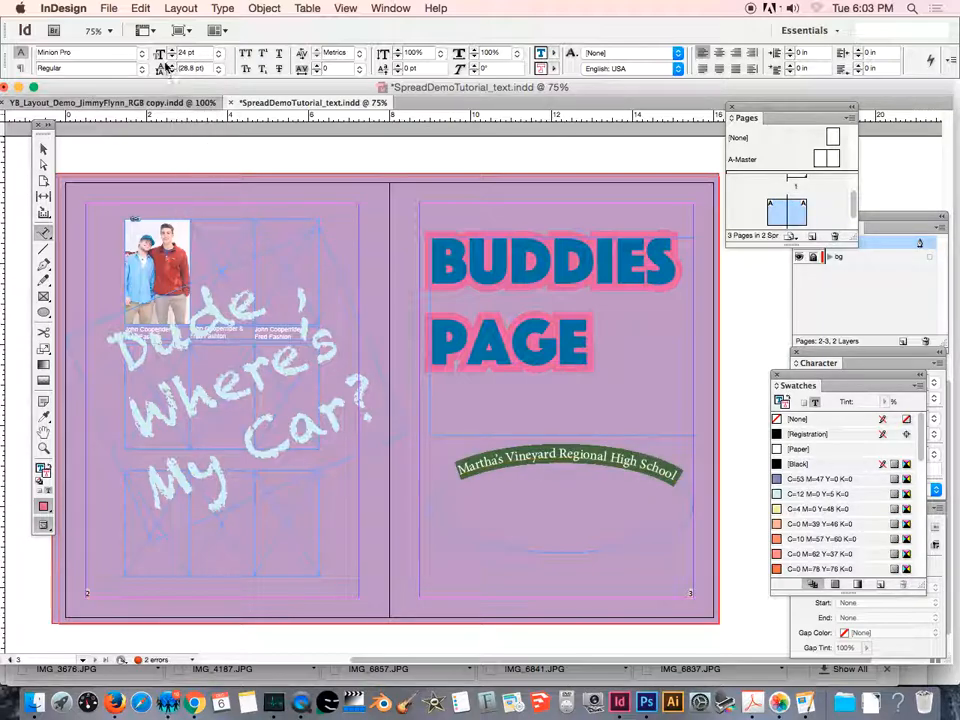
click(218, 52)
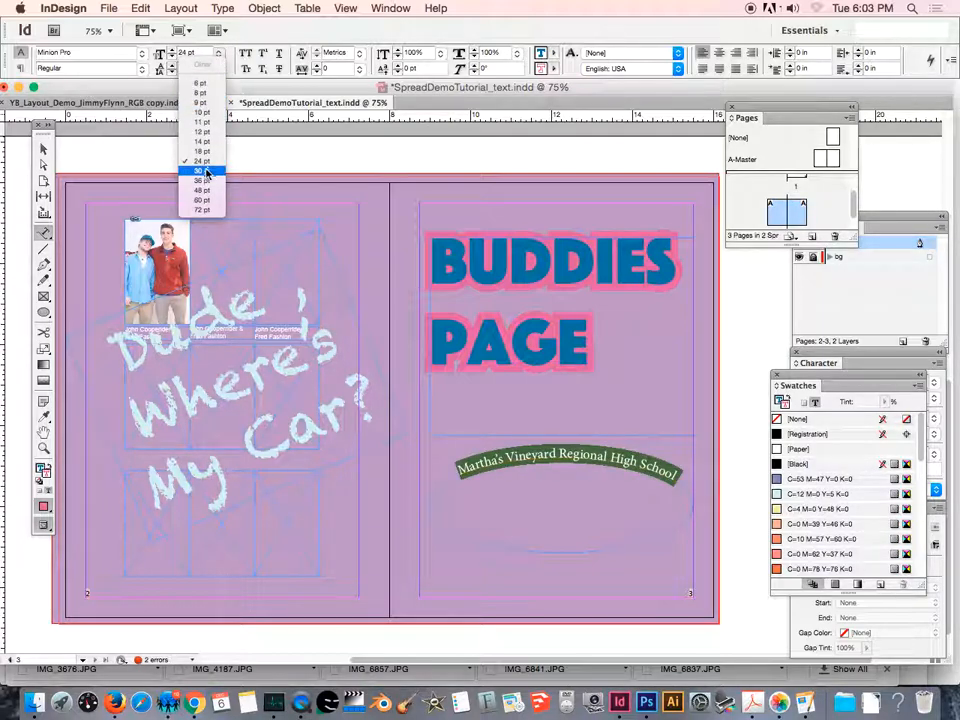
click(205, 171)
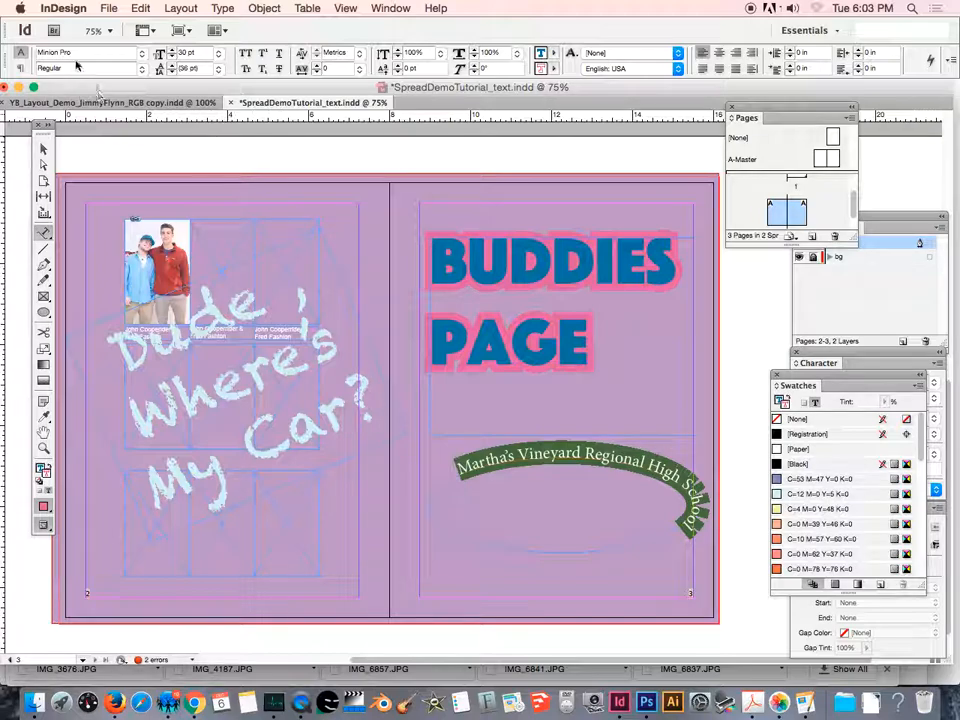
click(137, 53)
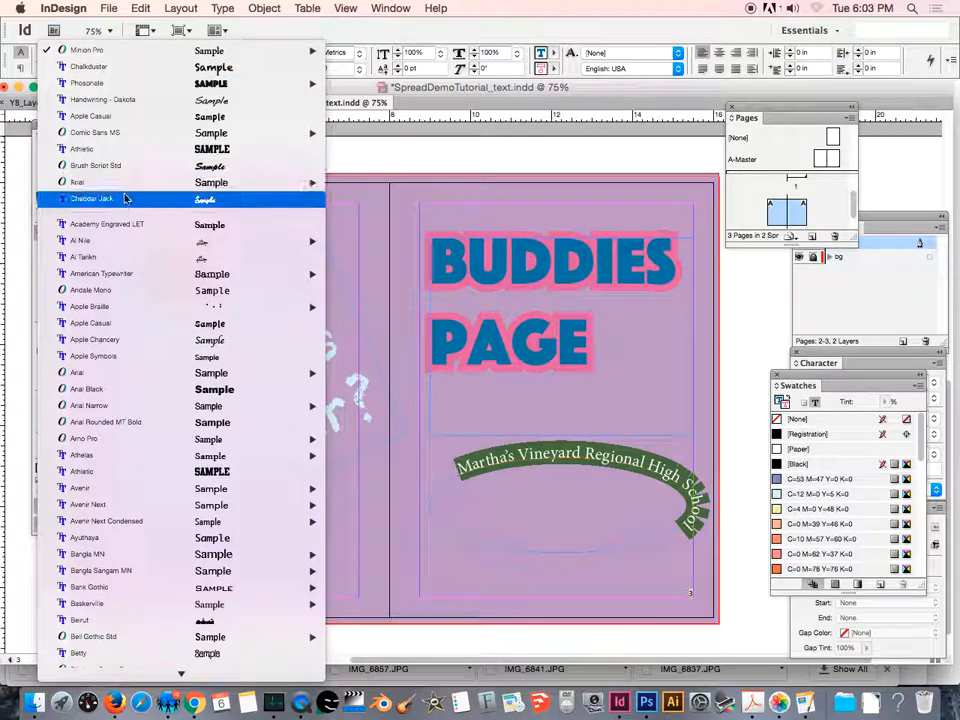
click(158, 116)
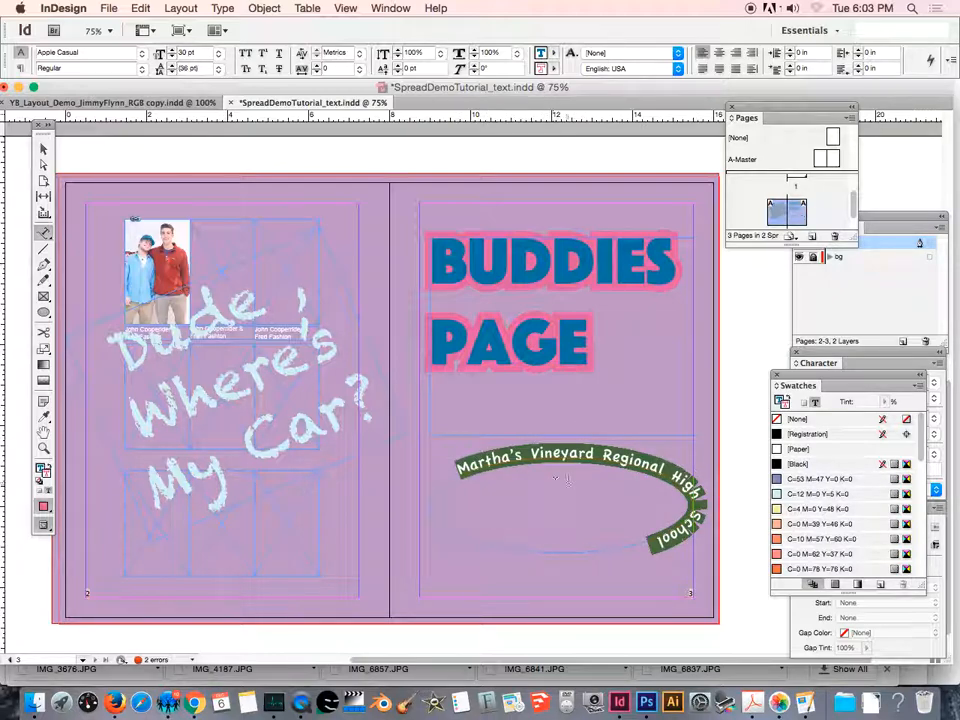
- Slide the start of the path text along the ellipse to its left end, undoing the last move that hides the text
click(43, 149)
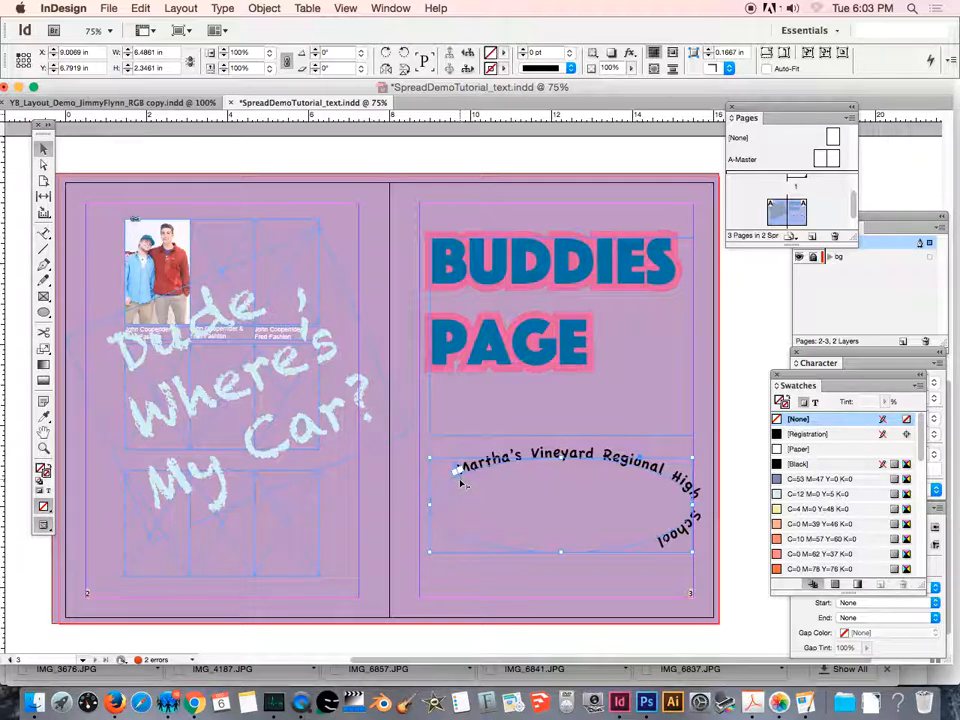
mouse_move(462, 483)
mouse_down()
mouse_move(465, 473)
mouse_move(479, 481)
mouse_up()
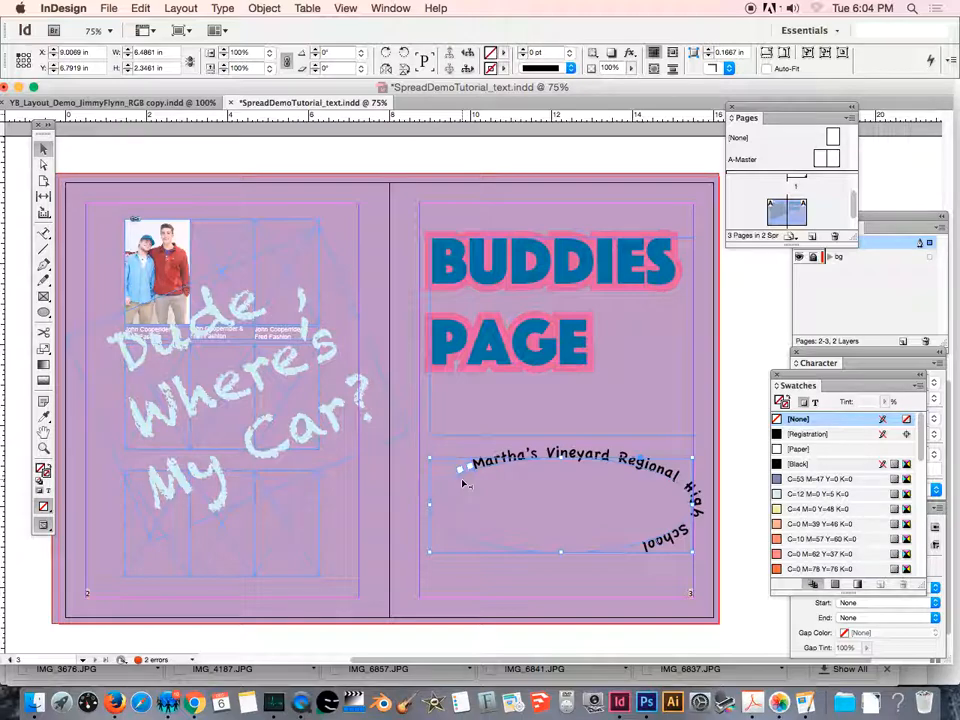
drag(462, 480, 432, 512)
drag(444, 489, 436, 501)
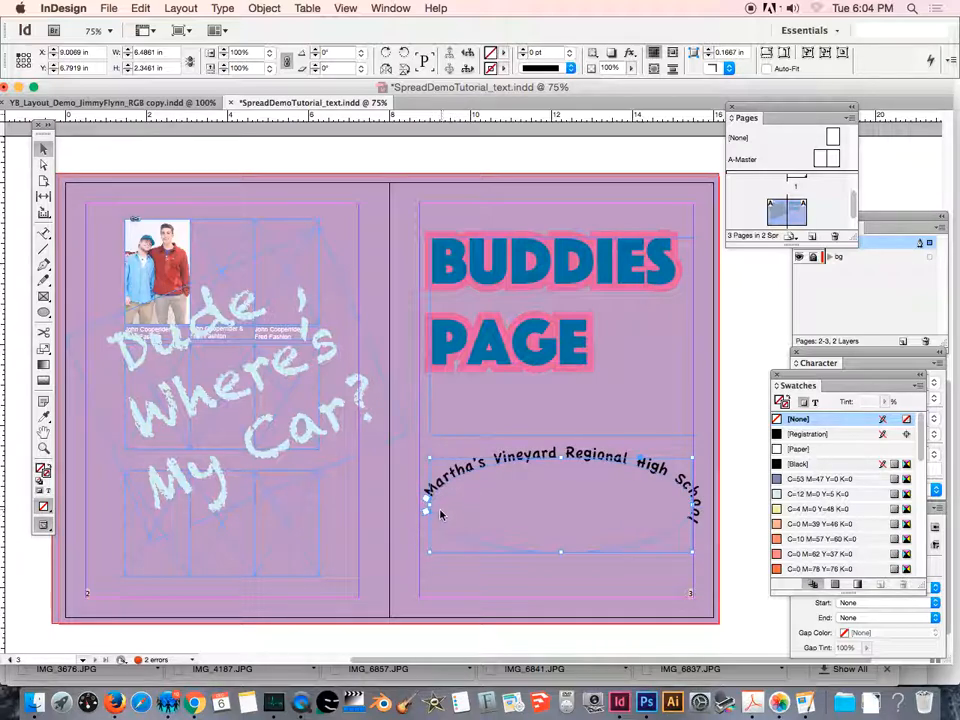
drag(437, 503, 435, 522)
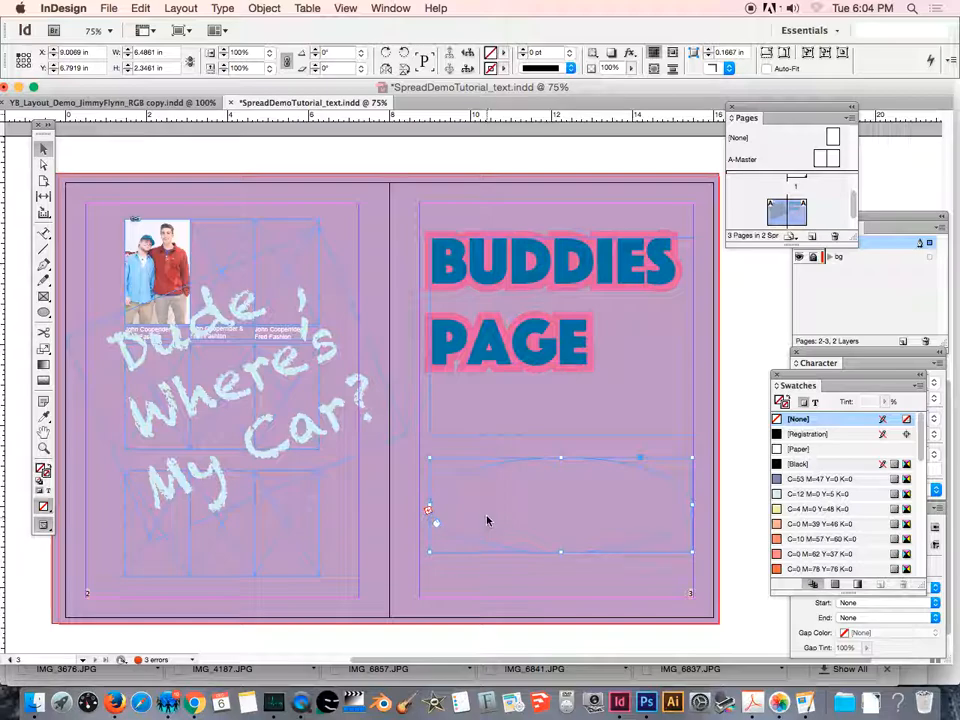
key(super+z)
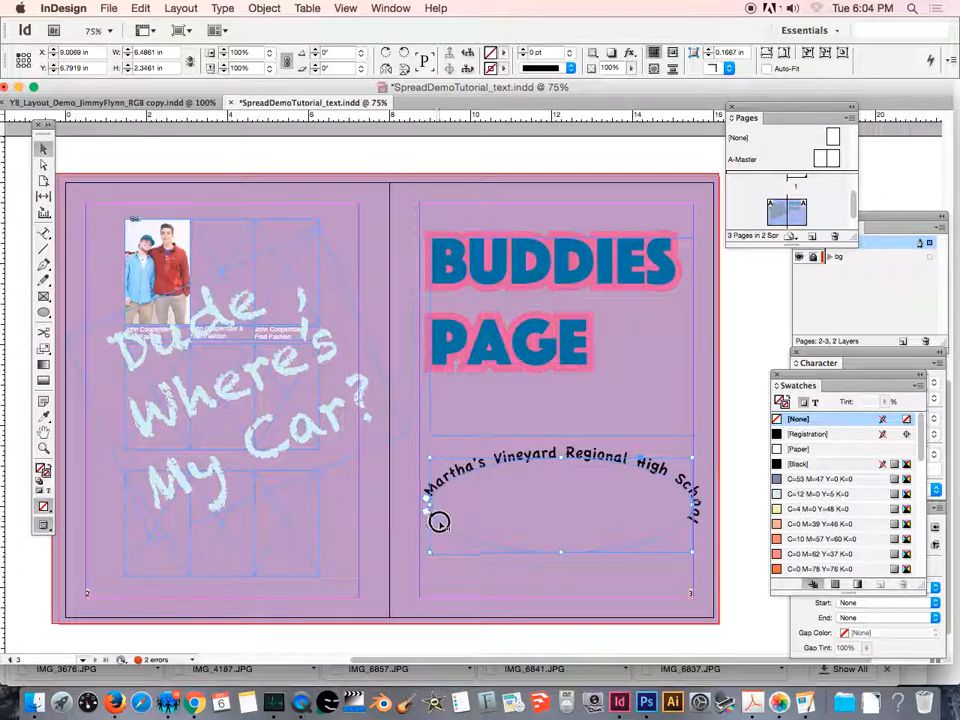
- Move the path text's end bracket to the ellipse's lower-left edge and fine-tune the start bracket so the text arches evenly over the top
drag(465, 537, 473, 536)
drag(432, 512, 440, 508)
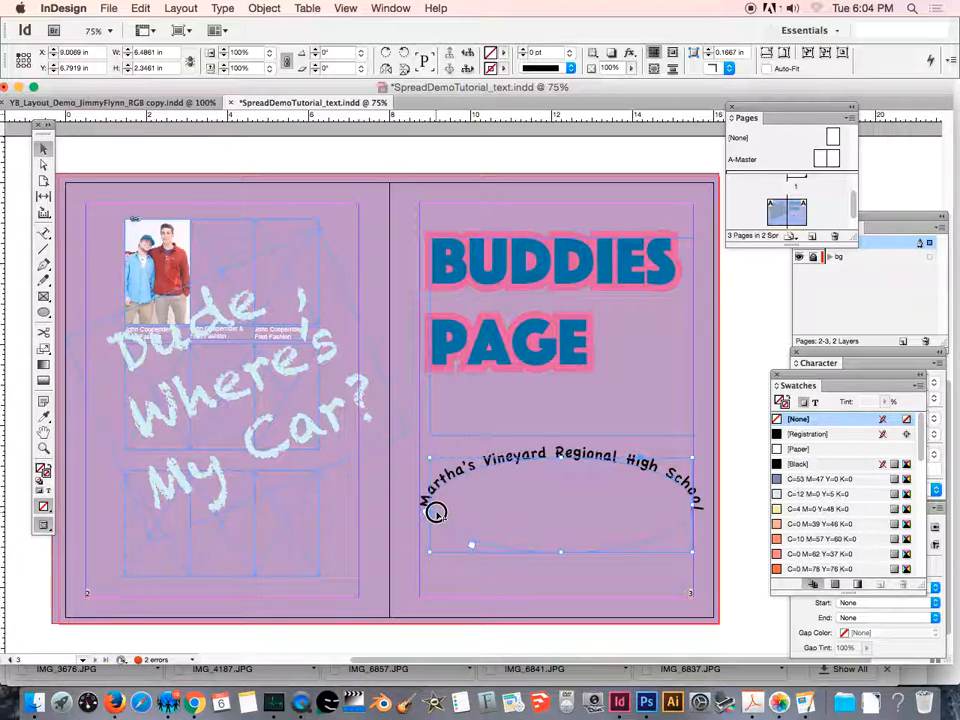
drag(436, 512, 435, 518)
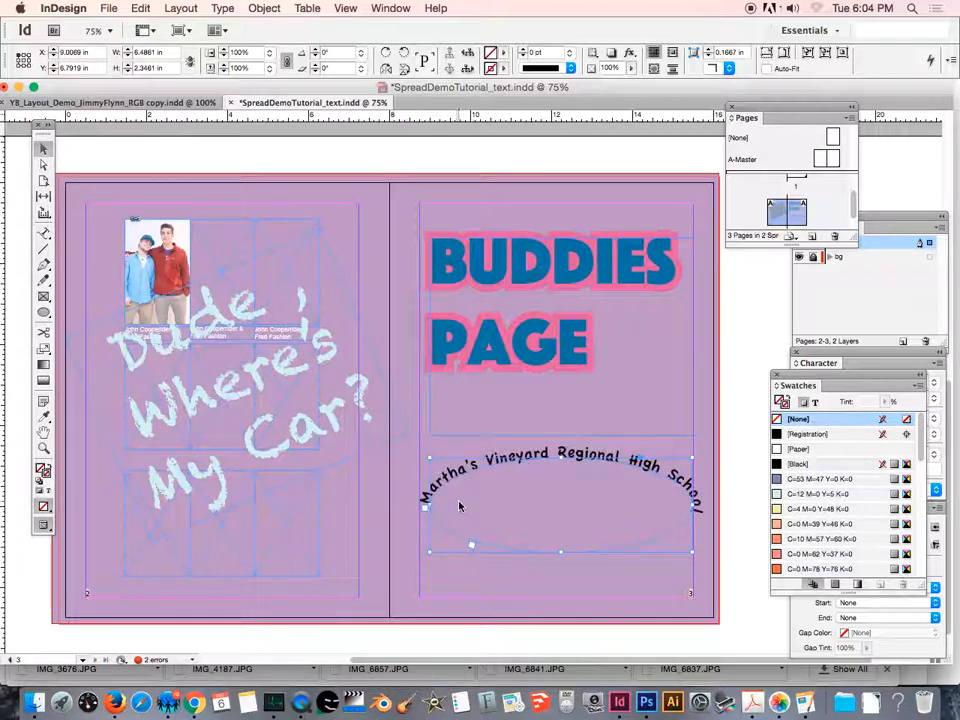
drag(435, 509, 428, 512)
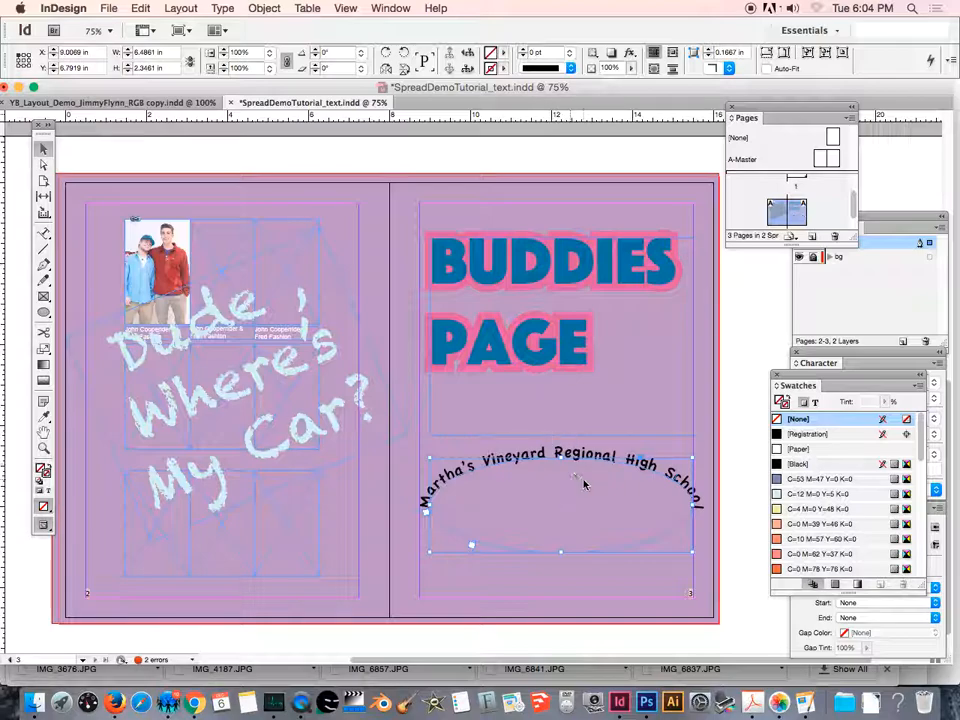
- Resize the ellipse to about 5.53 by 3.19 in and adjust the text's start bracket to centre the text over the arch
drag(692, 505, 662, 505)
drag(430, 506, 459, 506)
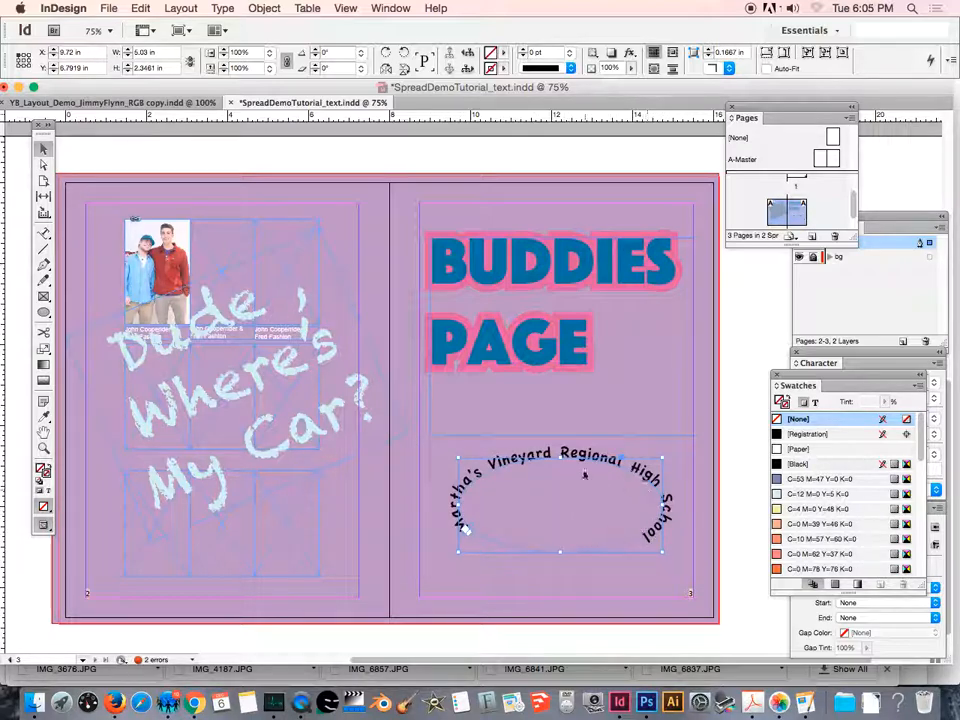
drag(559, 458, 560, 424)
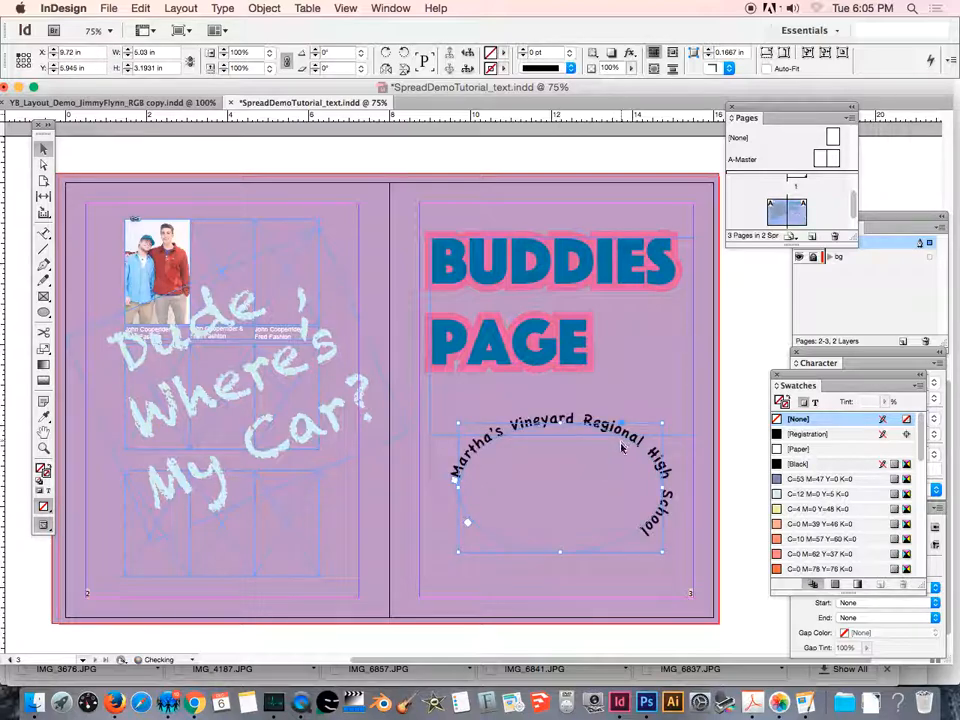
drag(460, 487, 438, 487)
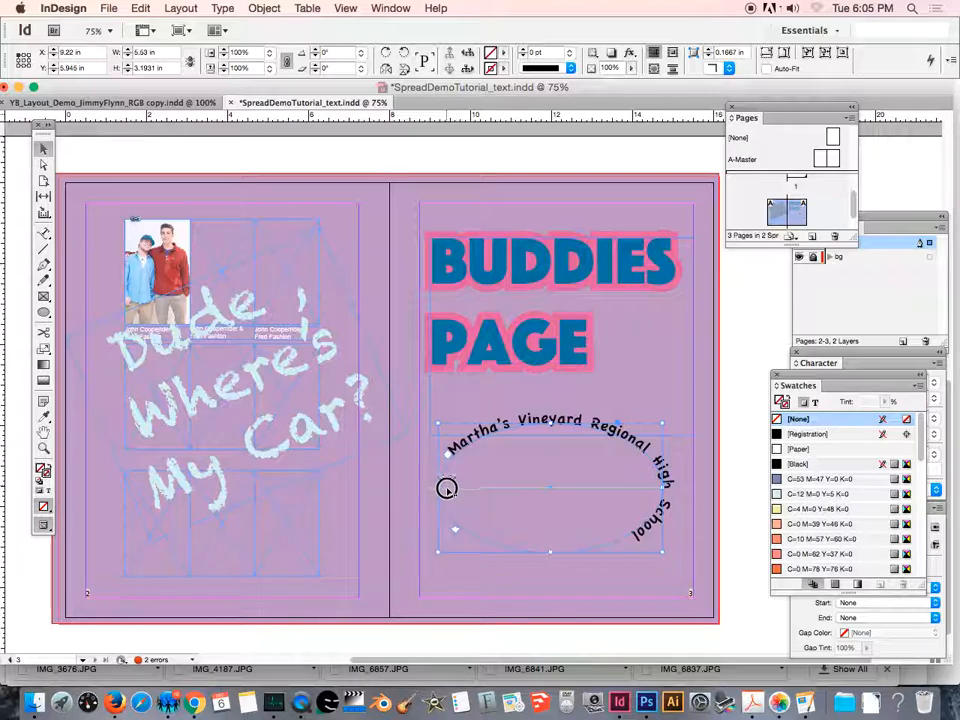
drag(448, 494, 447, 498)
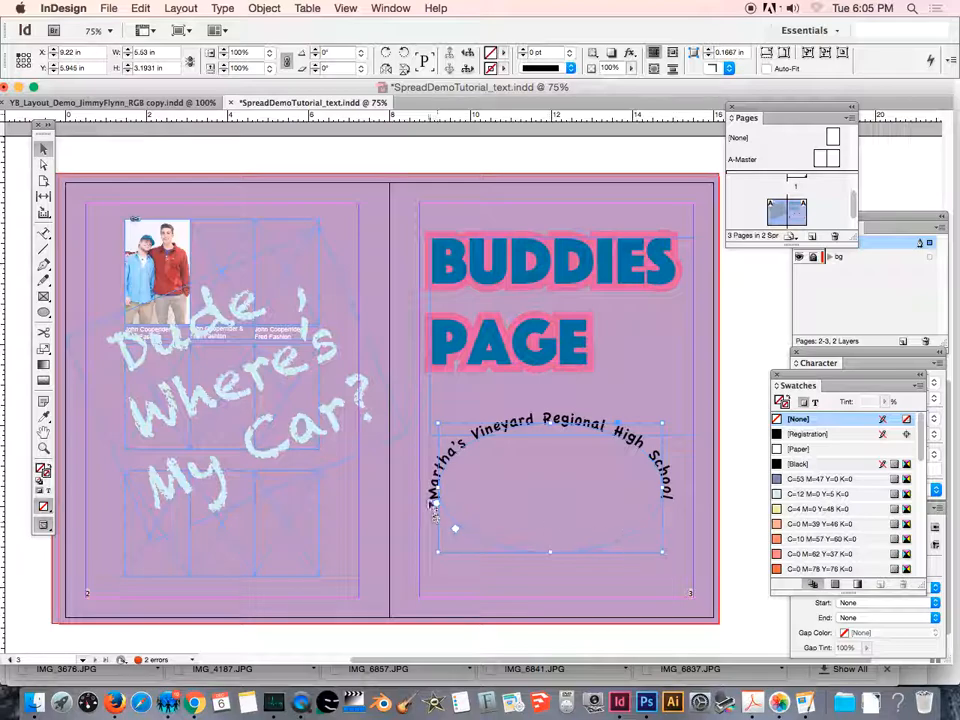
drag(441, 500, 440, 496)
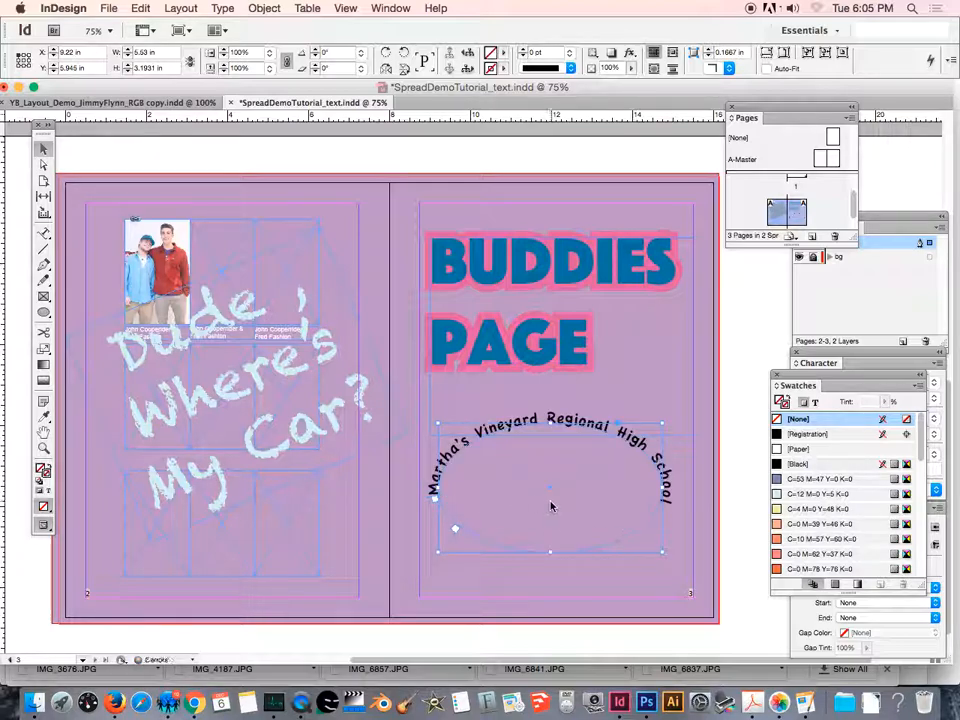